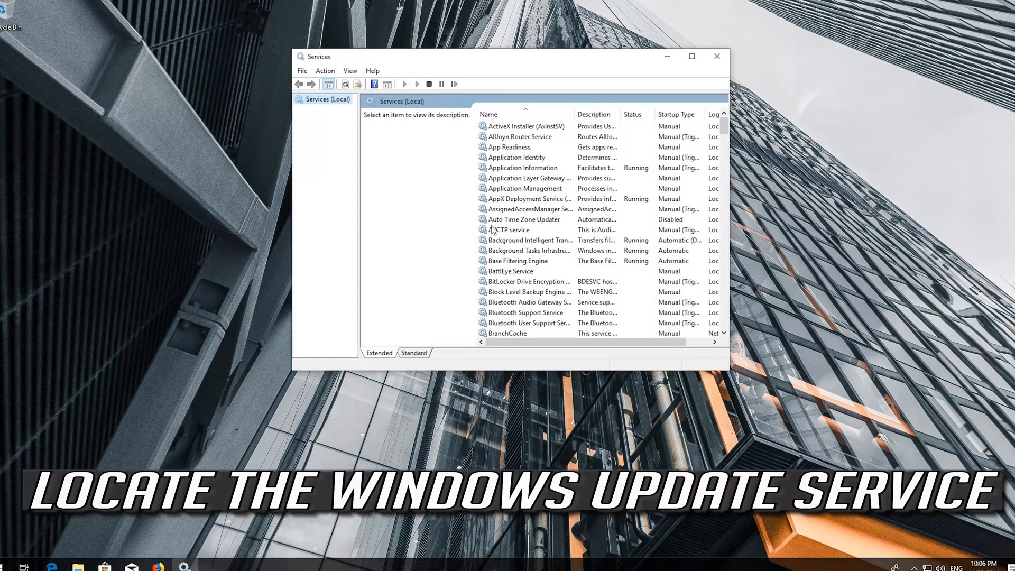
# Step: Locate the Windows Update service in the services list and open its properties
pyautogui.click(507, 229)
pyautogui.scroll(-15, 507, 228)
pyautogui.scroll(-20, 506, 228)
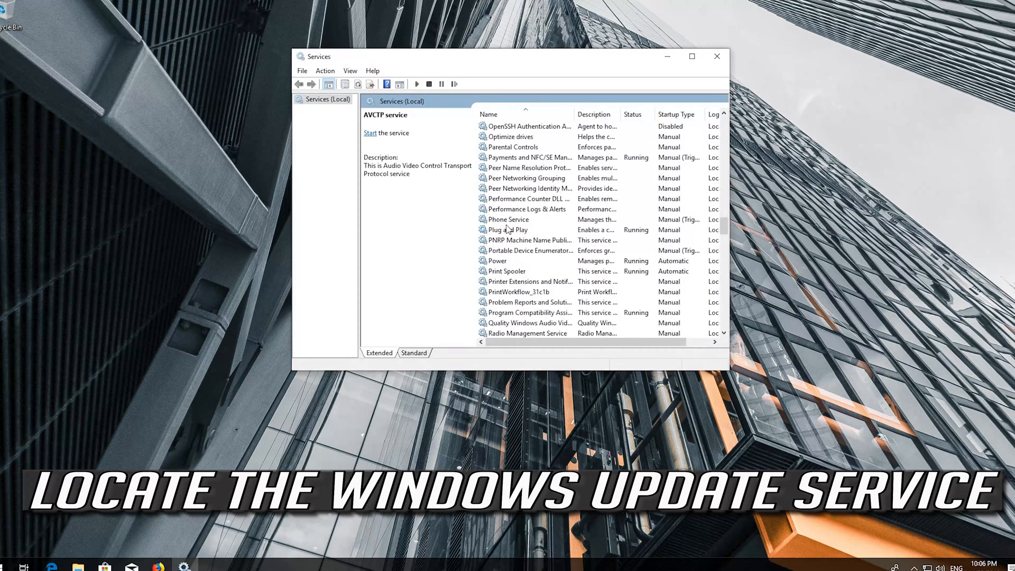
pyautogui.scroll(-6, 507, 229)
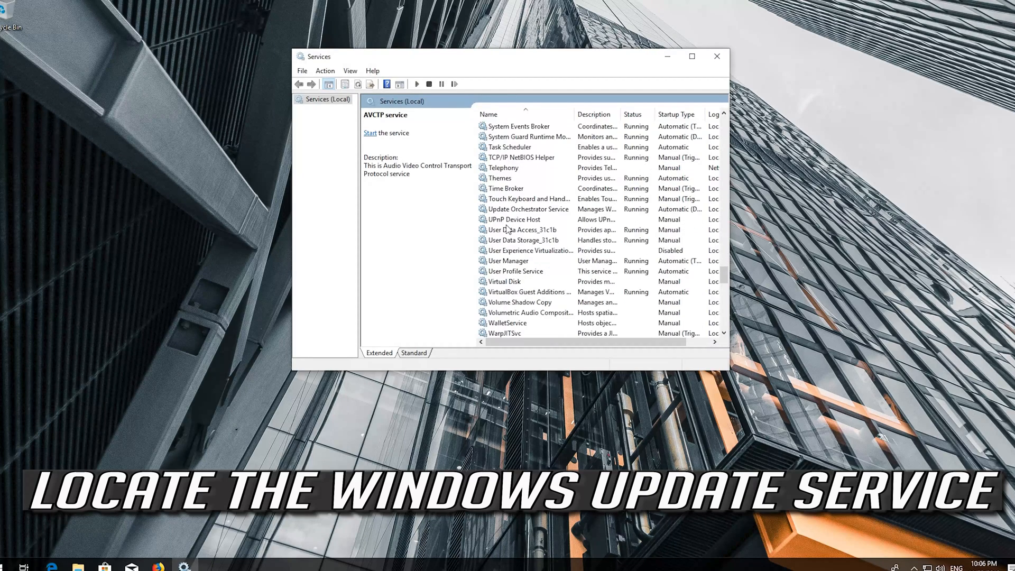
pyautogui.scroll(-5, 507, 230)
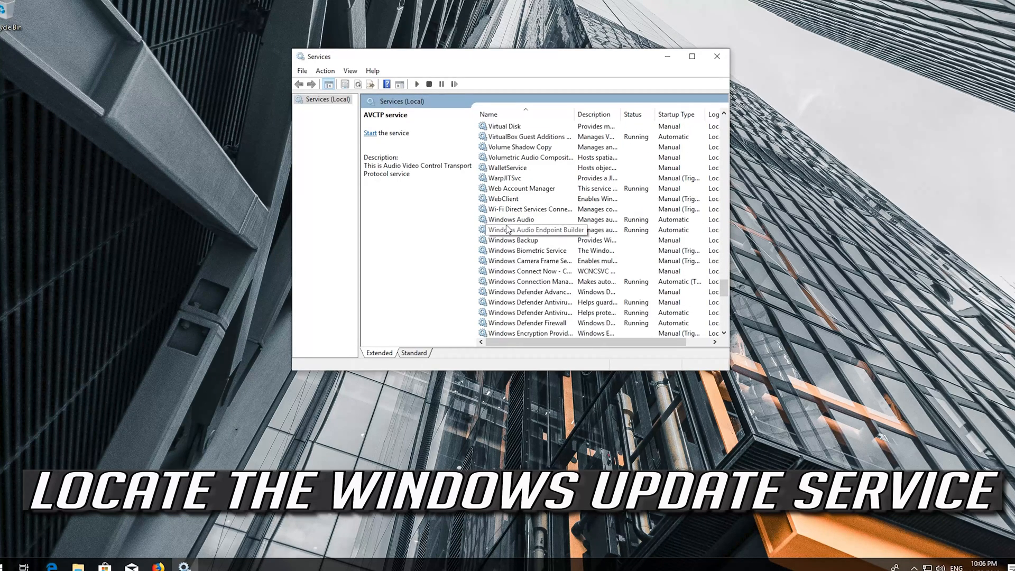
pyautogui.scroll(-10, 508, 229)
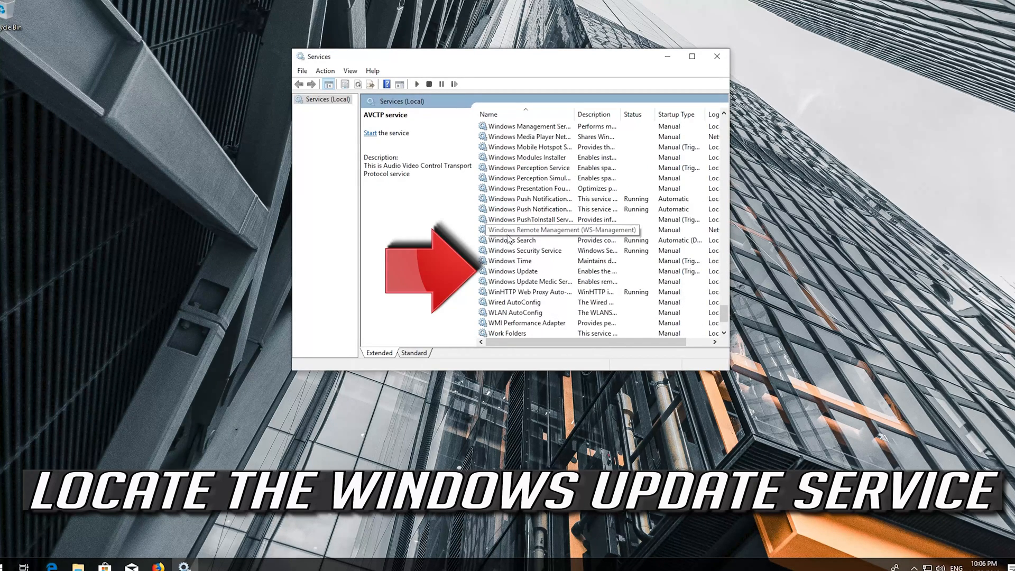
pyautogui.click(514, 271)
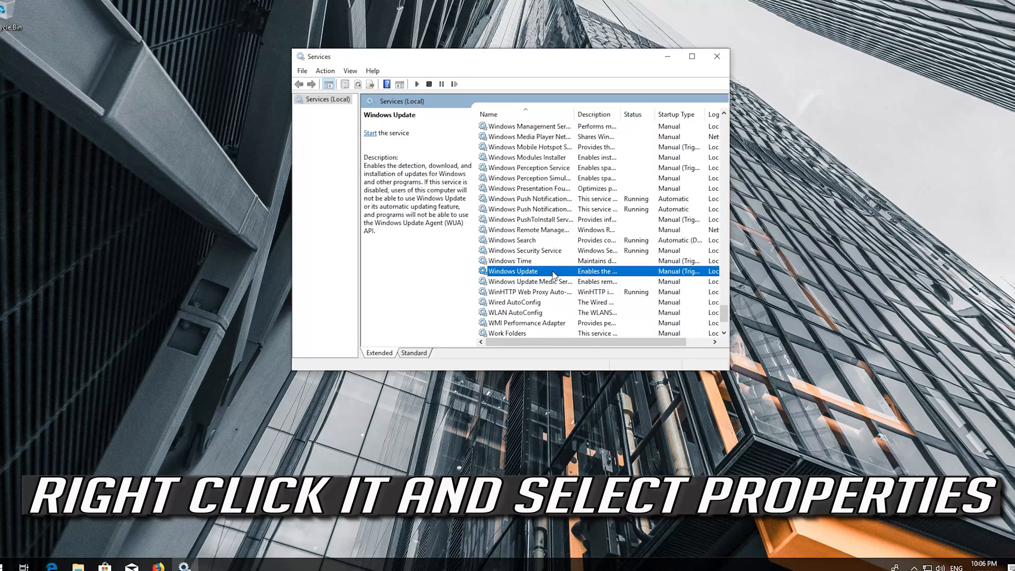
pyautogui.rightClick(524, 273)
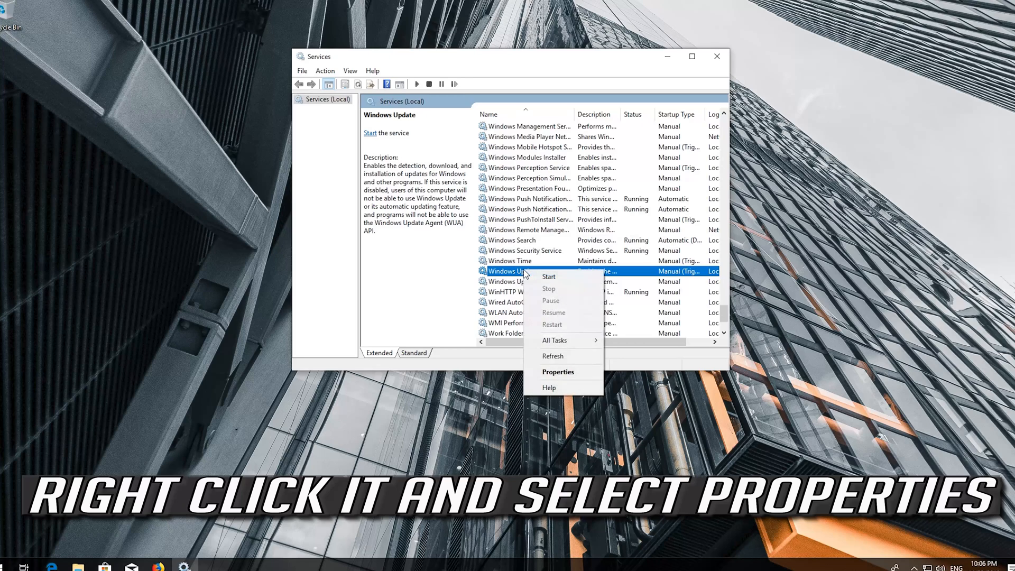
pyautogui.click(556, 373)
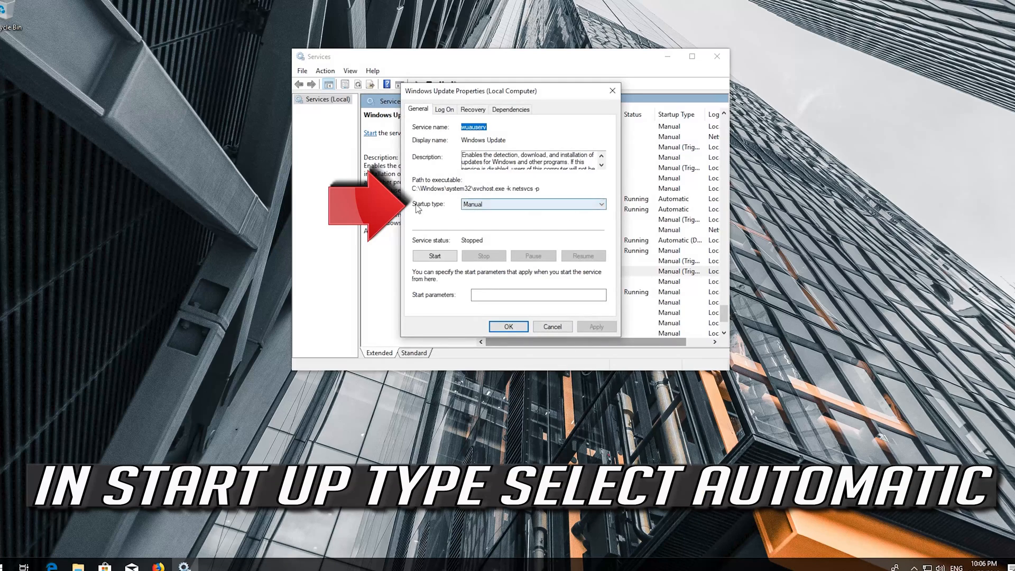
# Step: Set the Windows Update service's startup type to Automatic, apply the change and close its properties
pyautogui.click(527, 206)
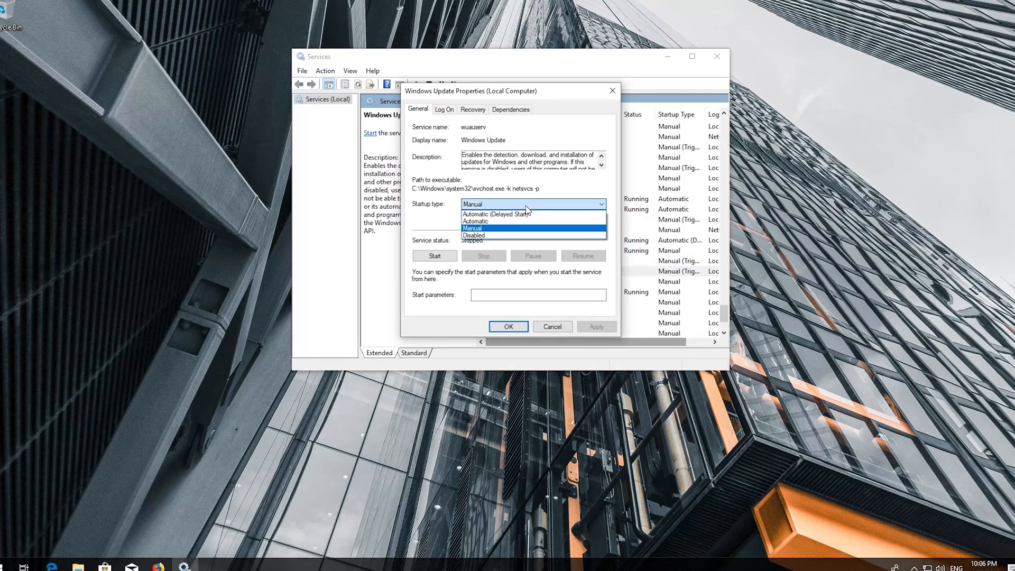
pyautogui.click(501, 221)
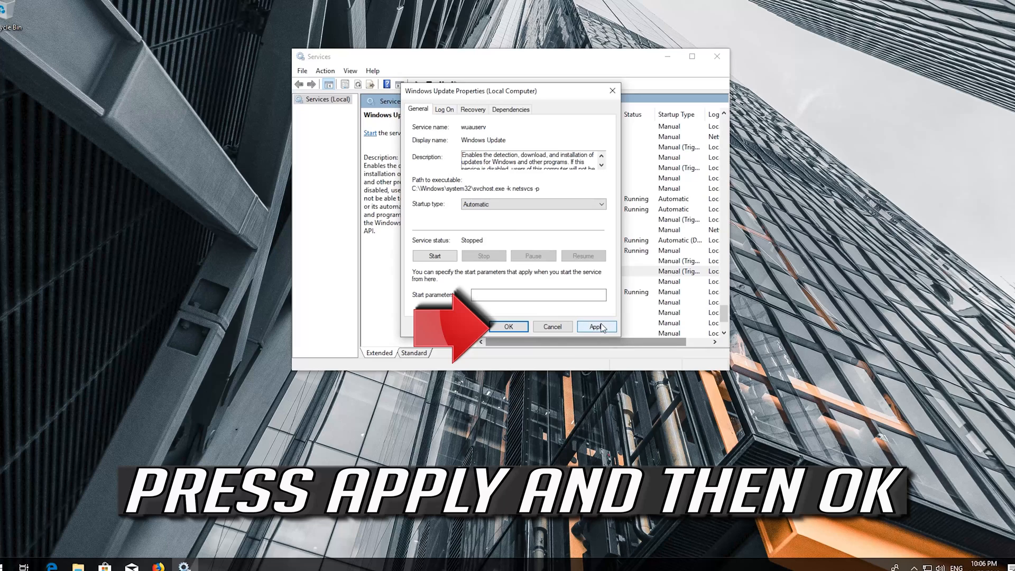
pyautogui.click(597, 327)
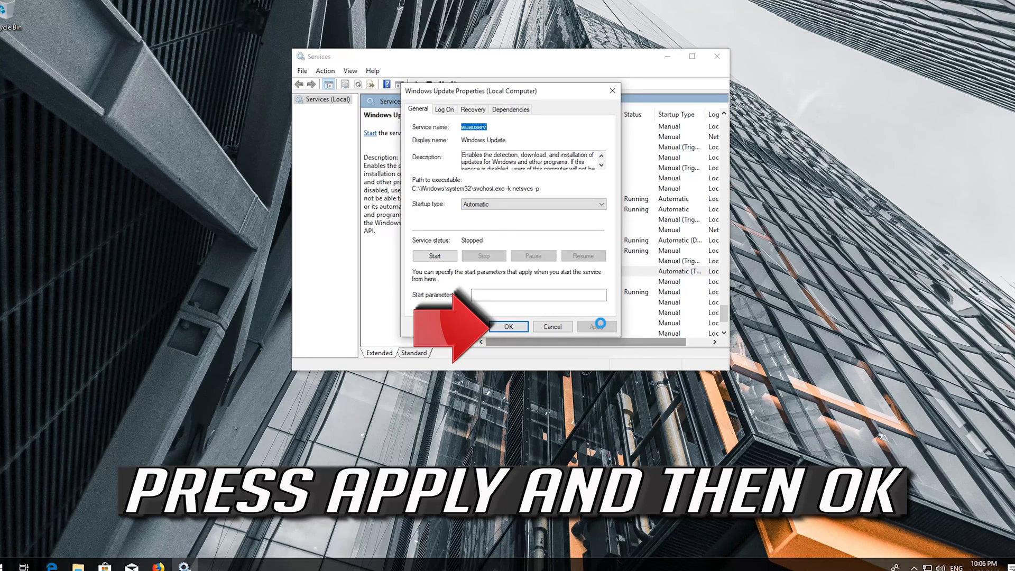
pyautogui.click(509, 327)
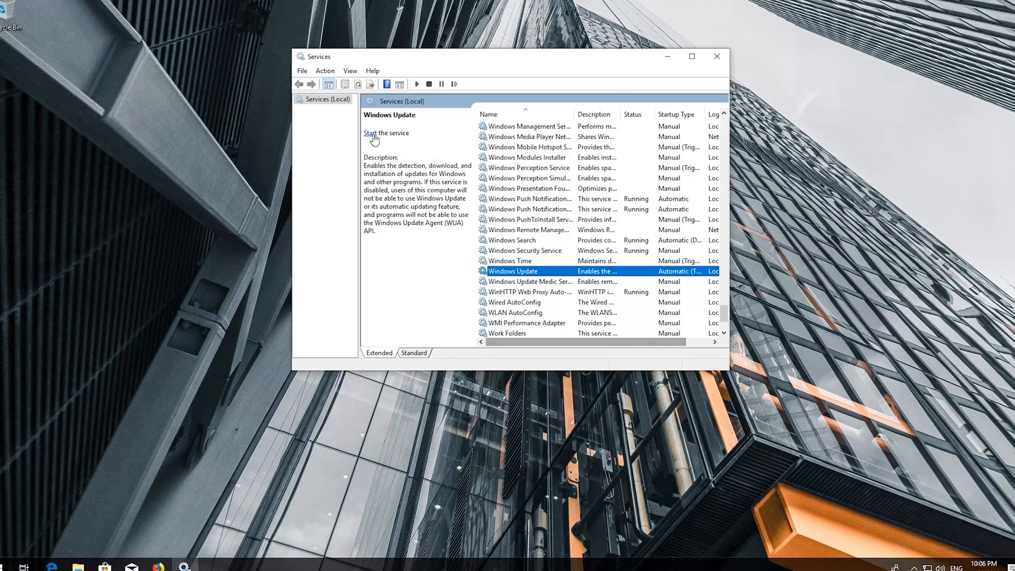
# Step: Start and restart the Windows Update service, closing the Services window when done
pyautogui.click(373, 135)
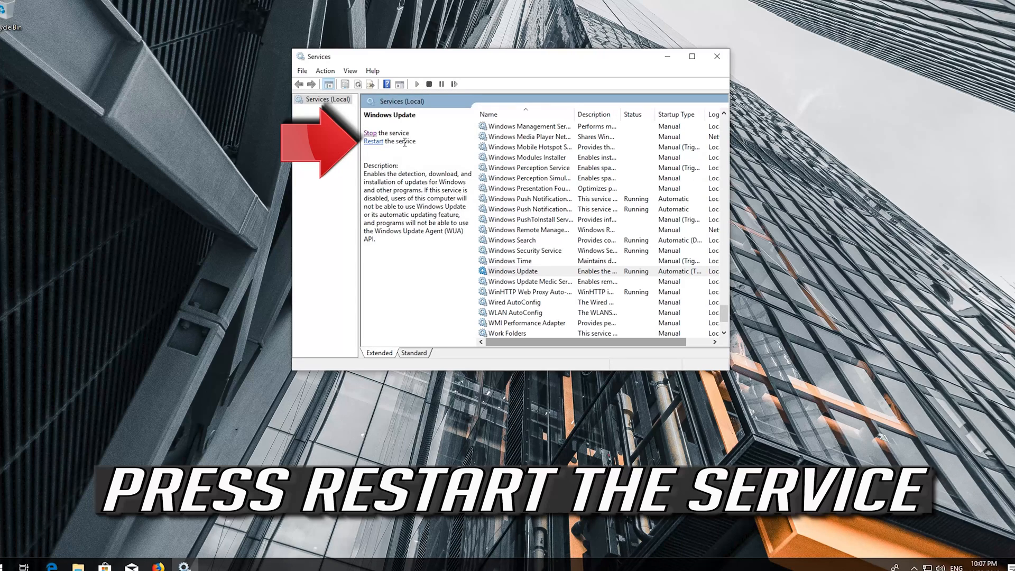
pyautogui.click(374, 142)
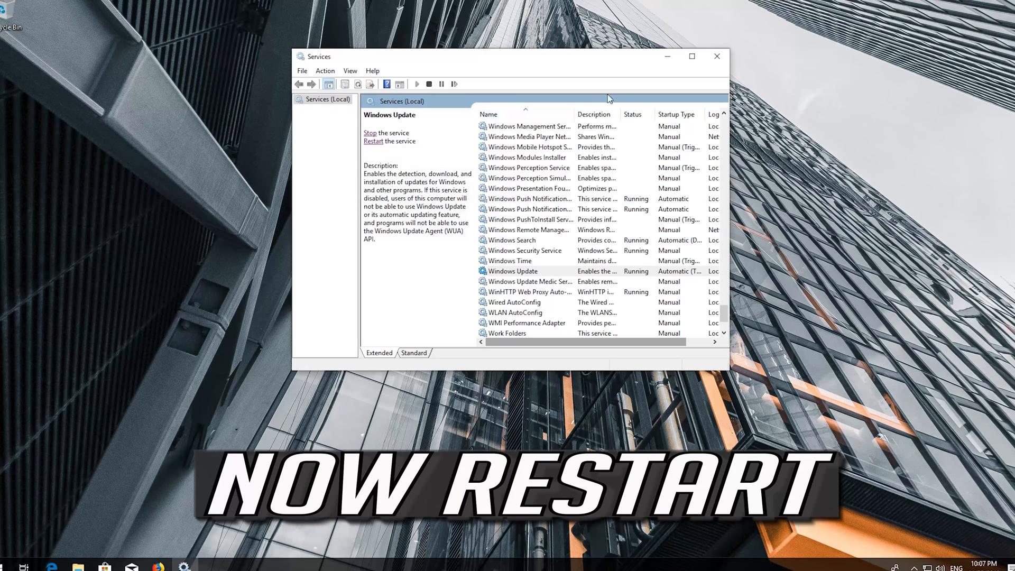
pyautogui.click(727, 55)
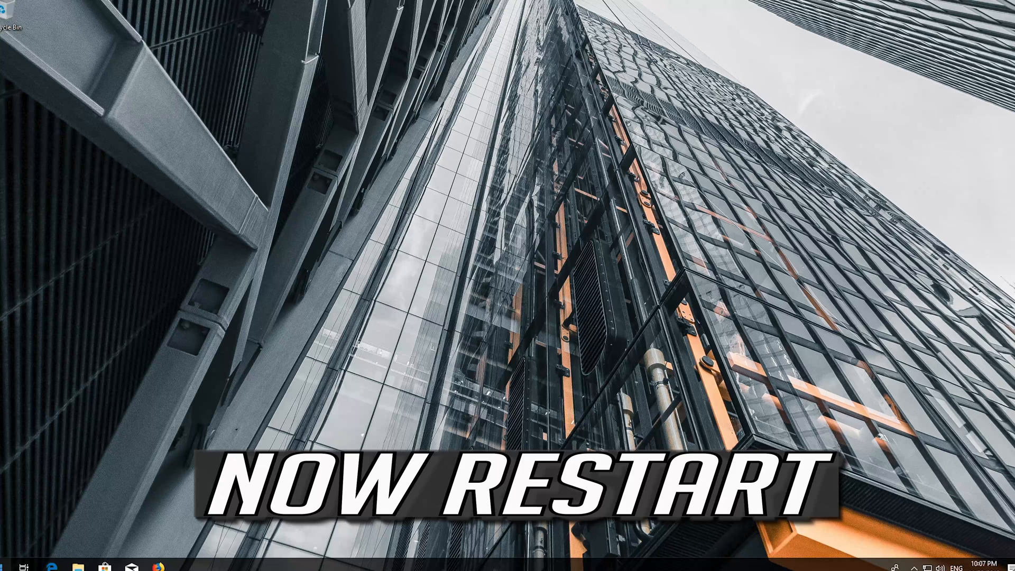
pyautogui.click(10, 563)
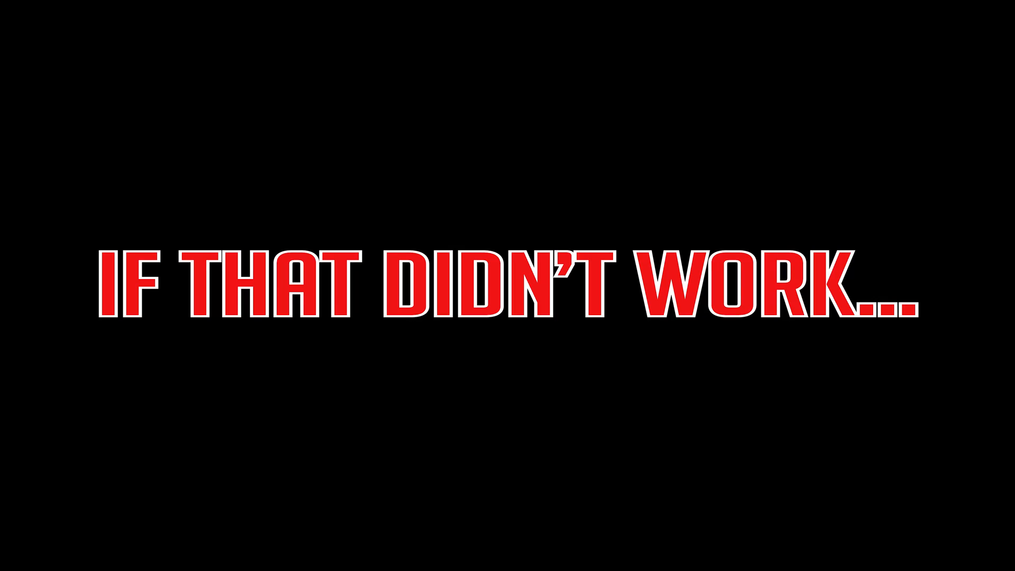
# Step: Search the computer for "notepad" and open a blank document in Notepad
pyautogui.press('super')
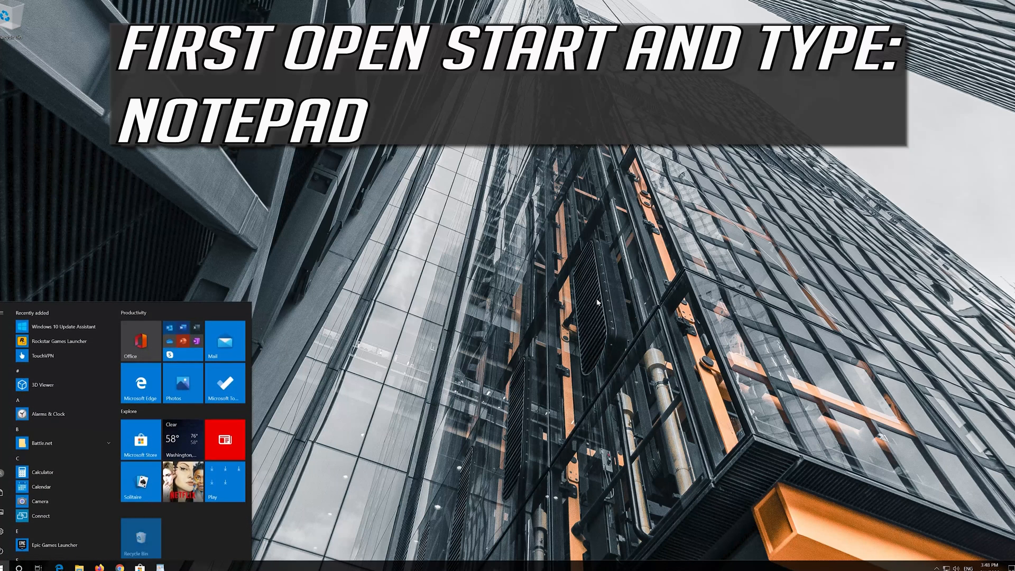
pyautogui.write('not')
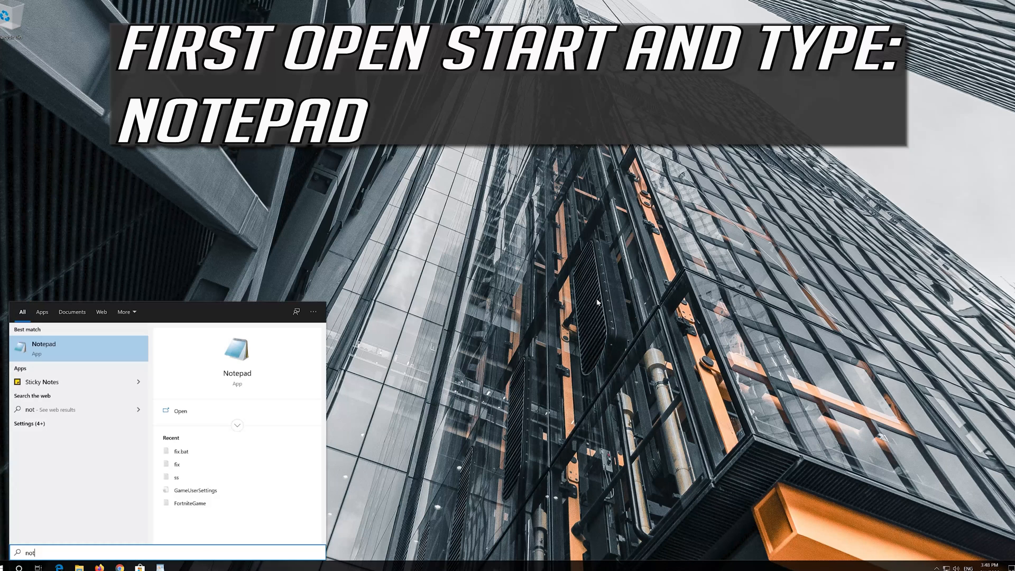
pyautogui.write('epad')
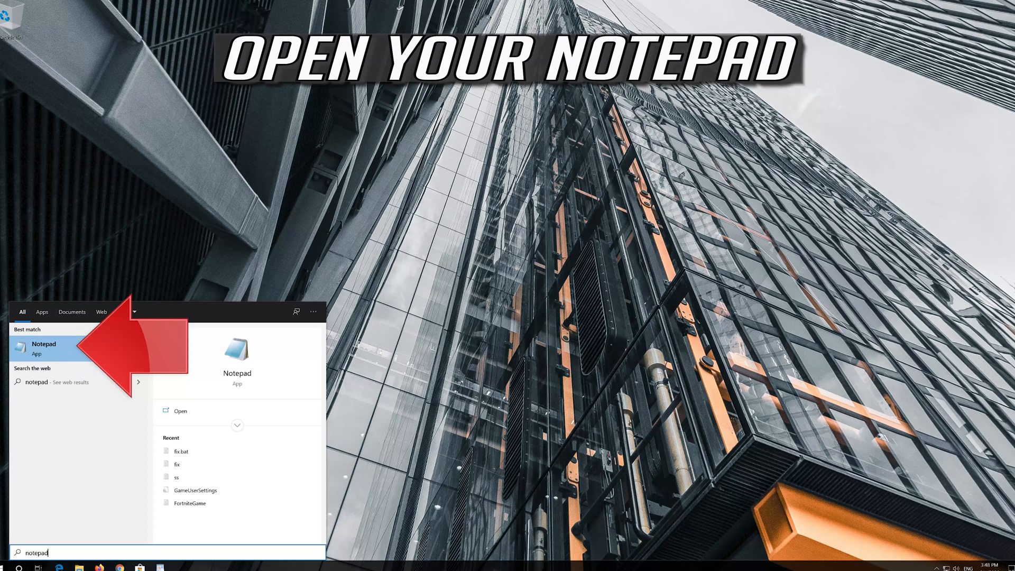
pyautogui.click(93, 347)
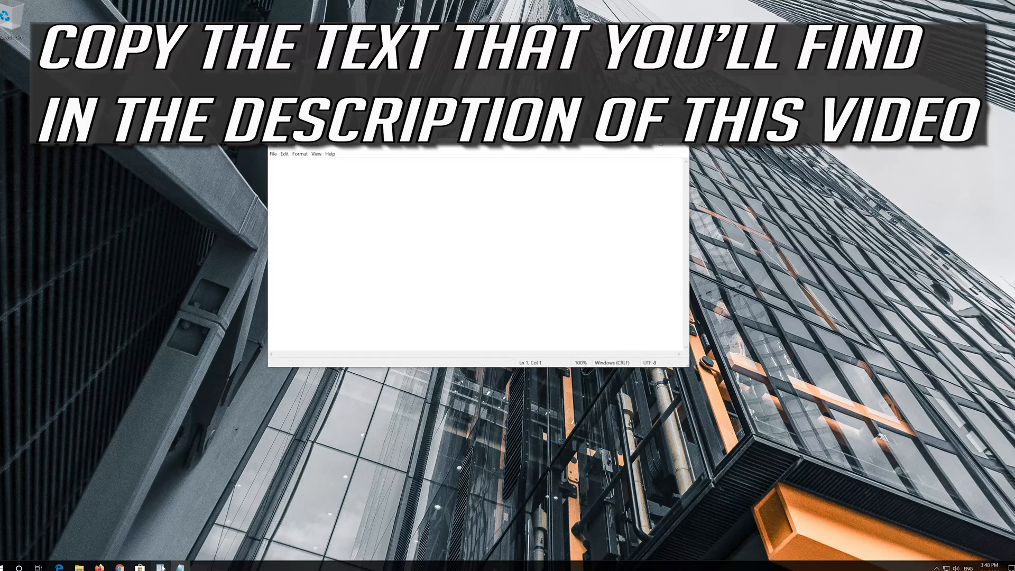
# Step: Switch to the WordPad document and copy the whole command script, starting at "net stop bits"
pyautogui.click(180, 567)
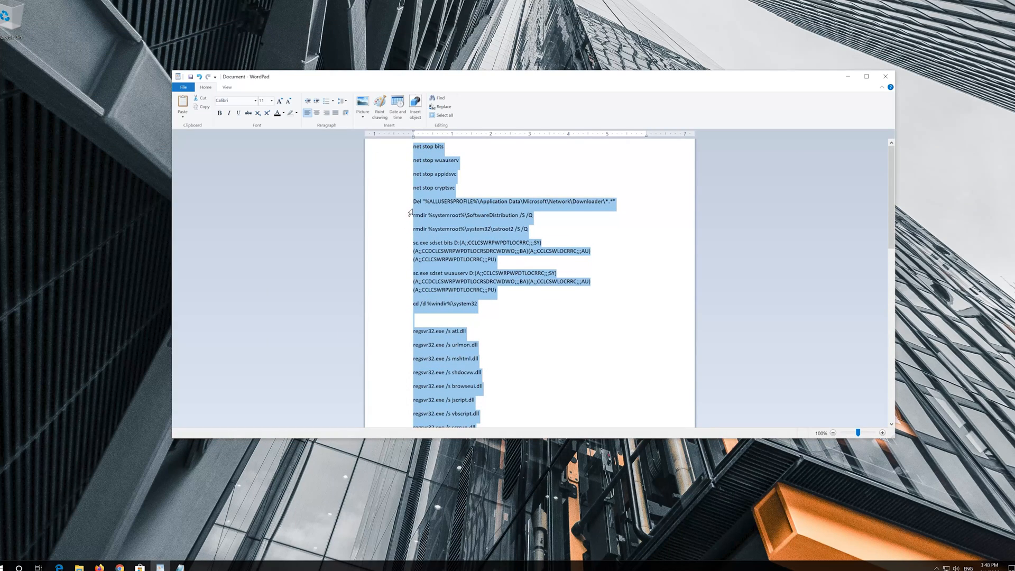
pyautogui.click(415, 147)
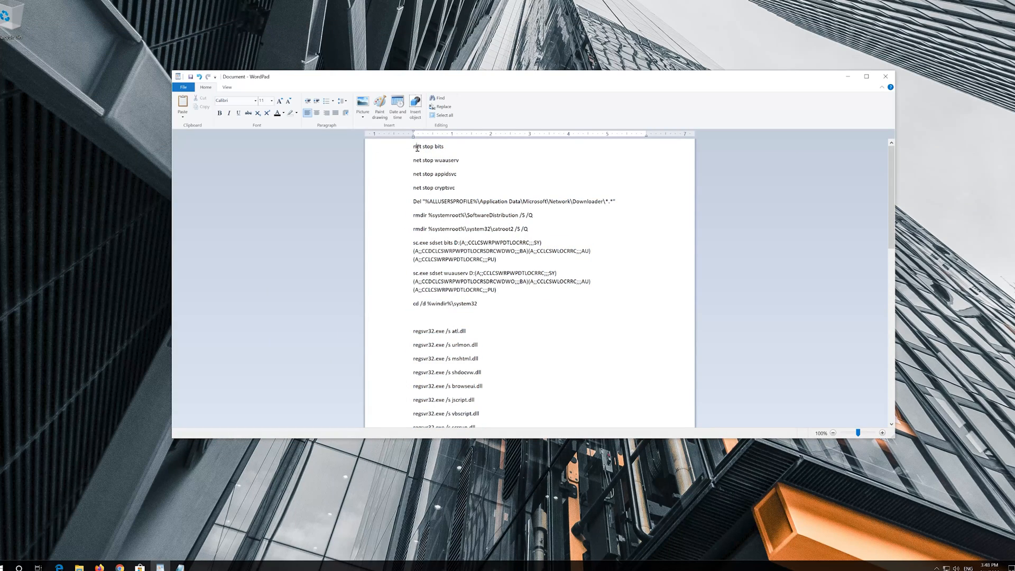
pyautogui.moveTo(414, 147); pyautogui.dragTo(528, 431)
pyautogui.scroll(1, 525, 344)
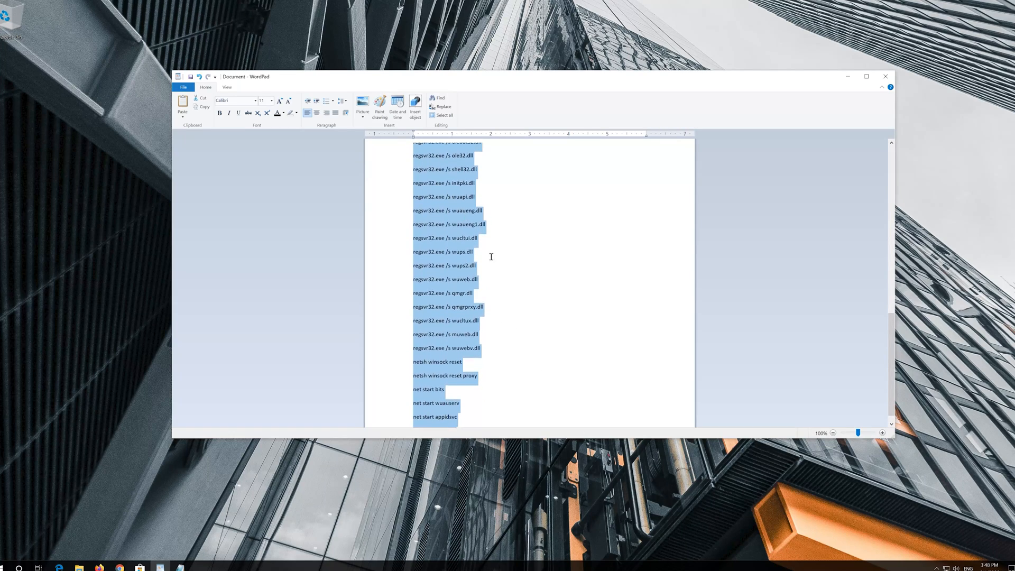
pyautogui.rightClick(461, 235)
pyautogui.click(474, 247)
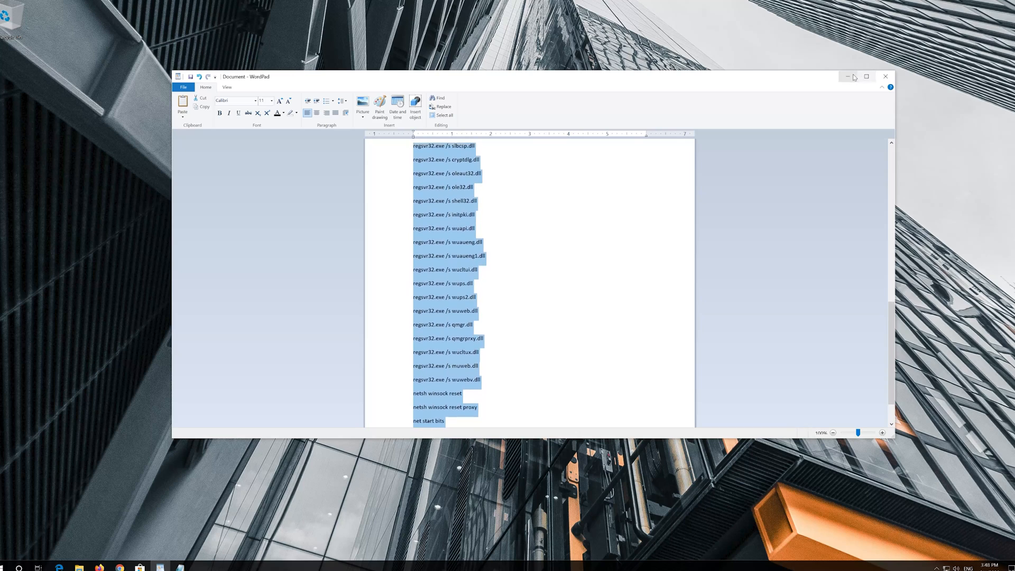
# Step: Minimize WordPad and paste the copied command script into the blank Notepad document
pyautogui.click(847, 76)
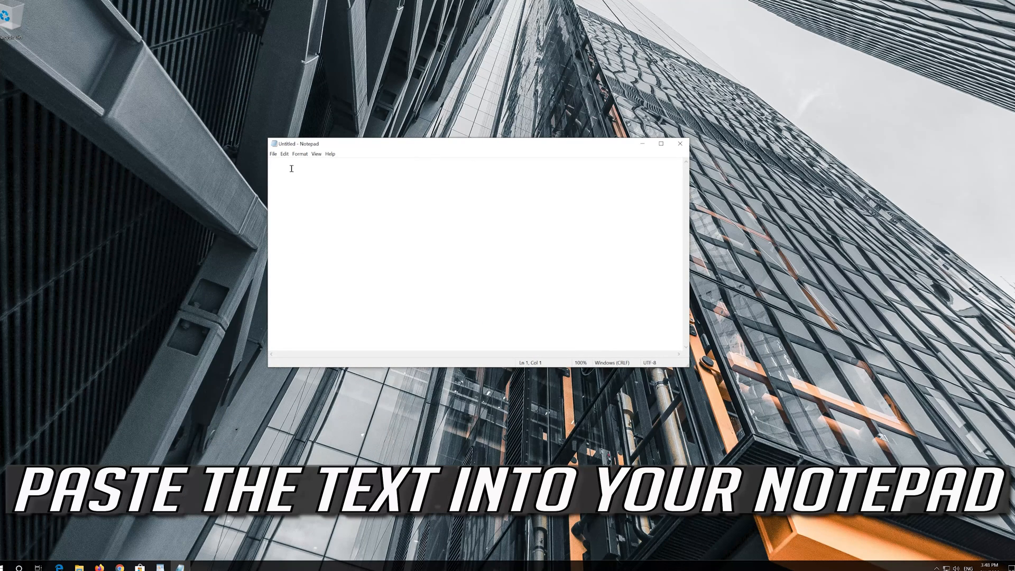
pyautogui.click(284, 154)
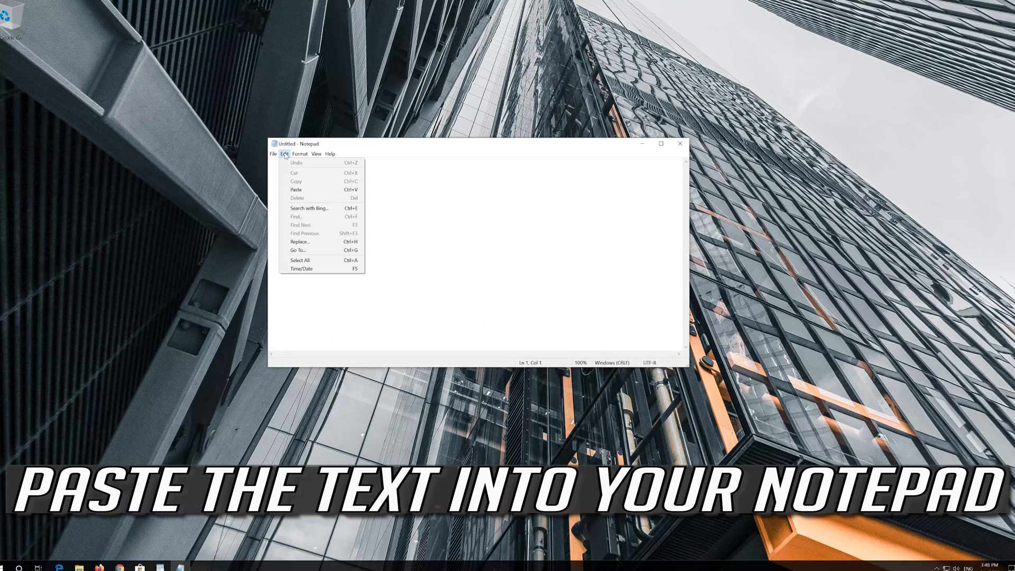
pyautogui.click(325, 193)
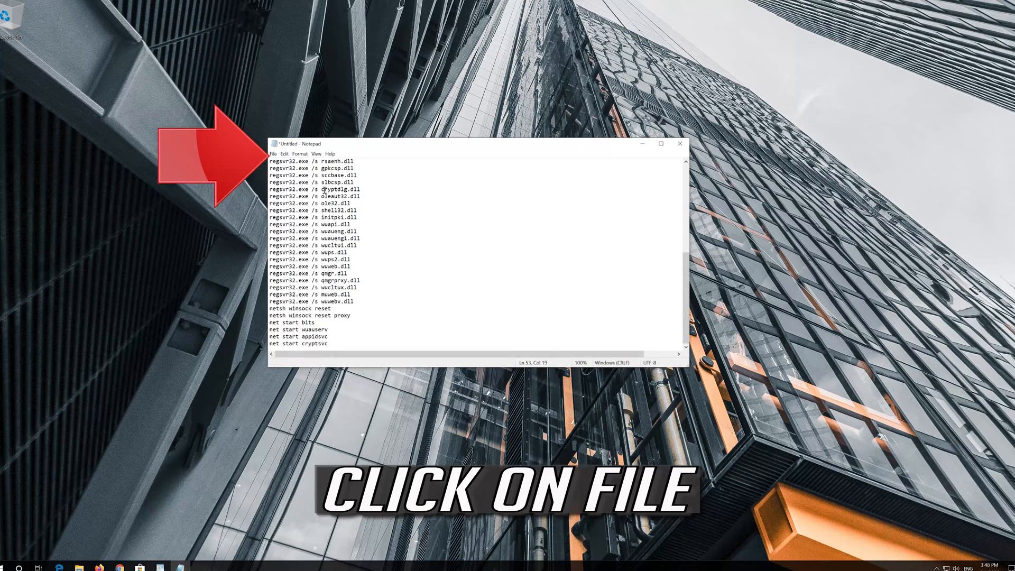
# Step: Save the script to the Desktop as fix.bat with the All Files type and close Notepad
pyautogui.click(274, 154)
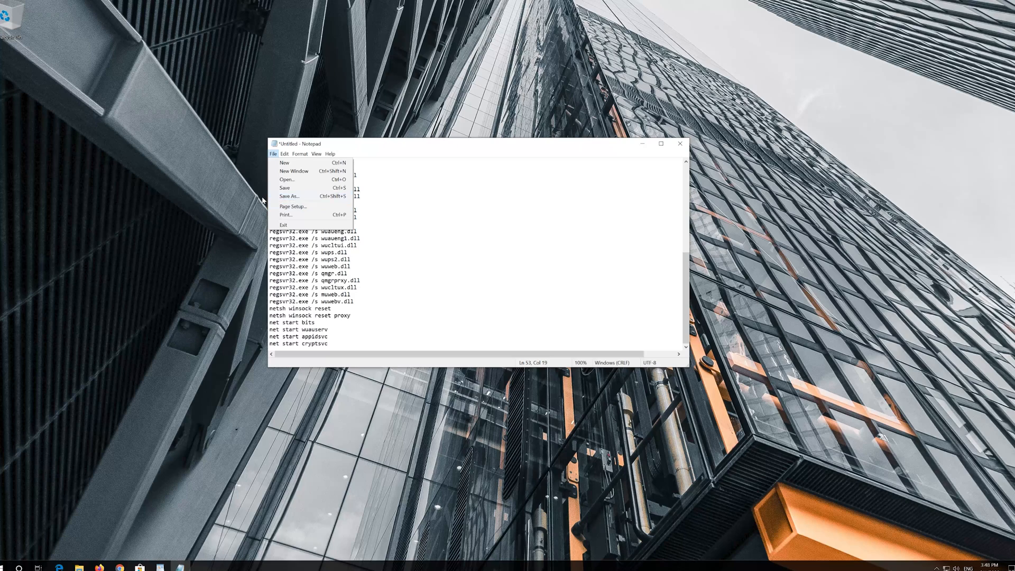
pyautogui.click(292, 199)
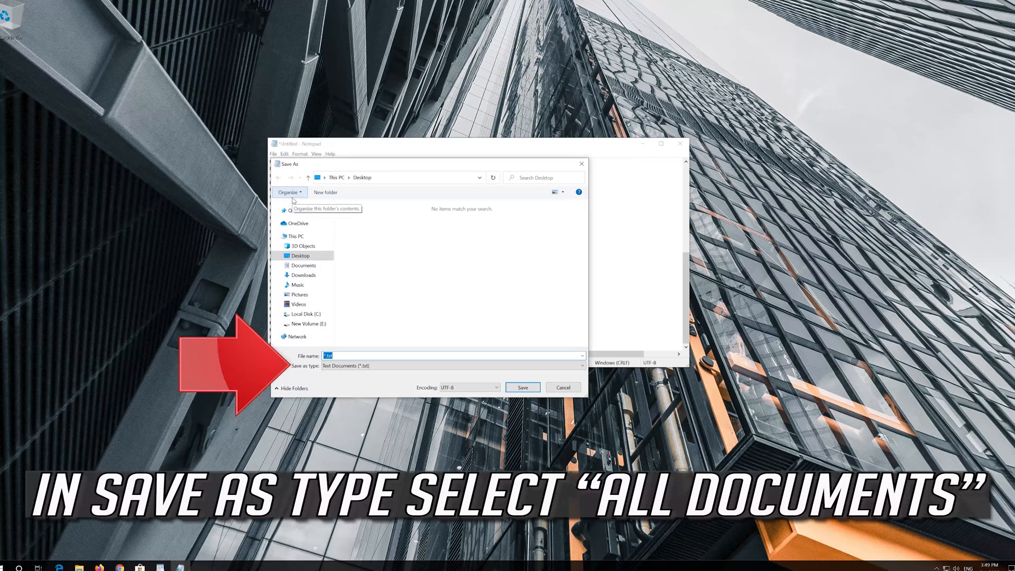
pyautogui.click(328, 366)
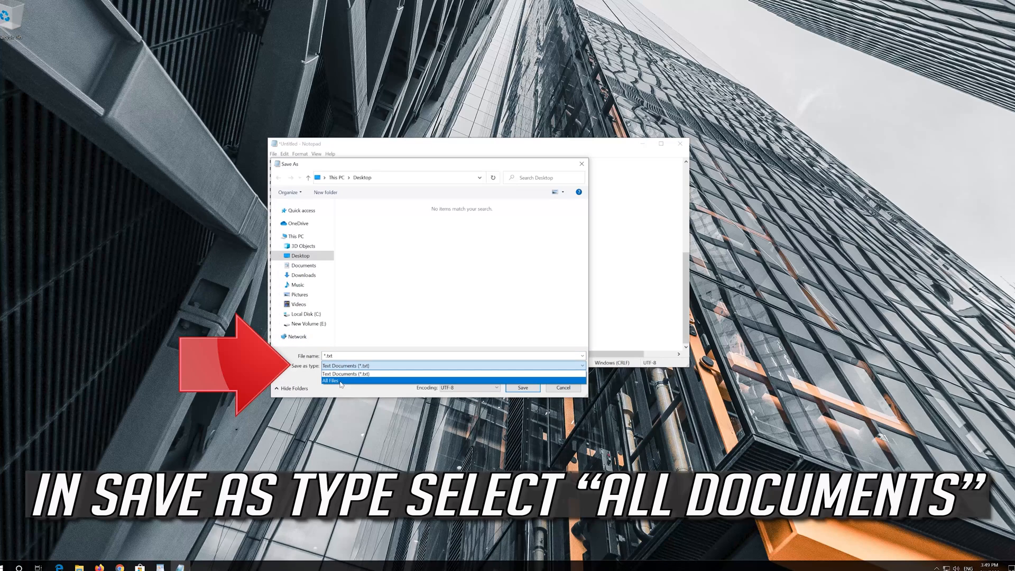
pyautogui.click(341, 380)
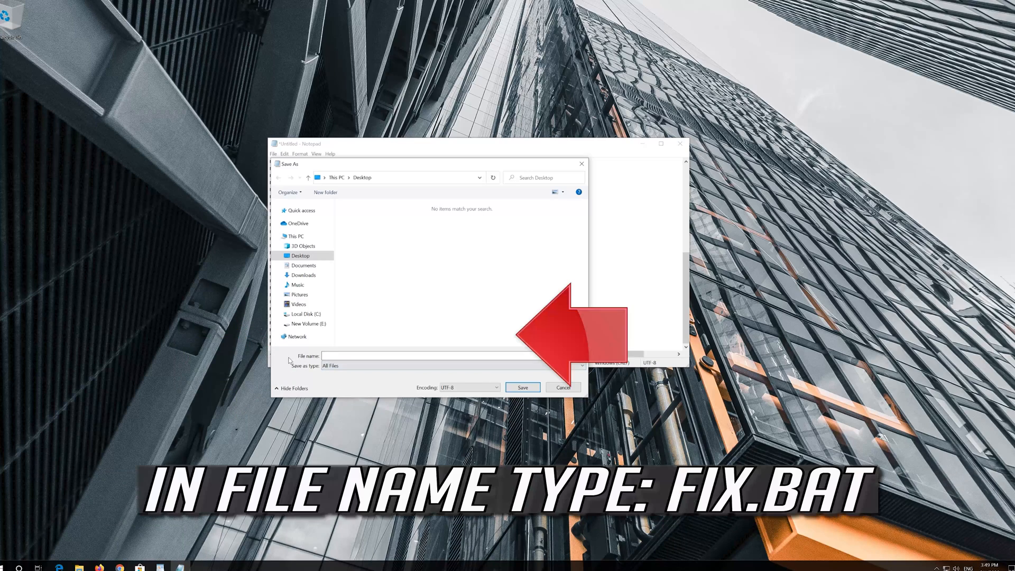
pyautogui.click(331, 354)
pyautogui.write('fix.bat')
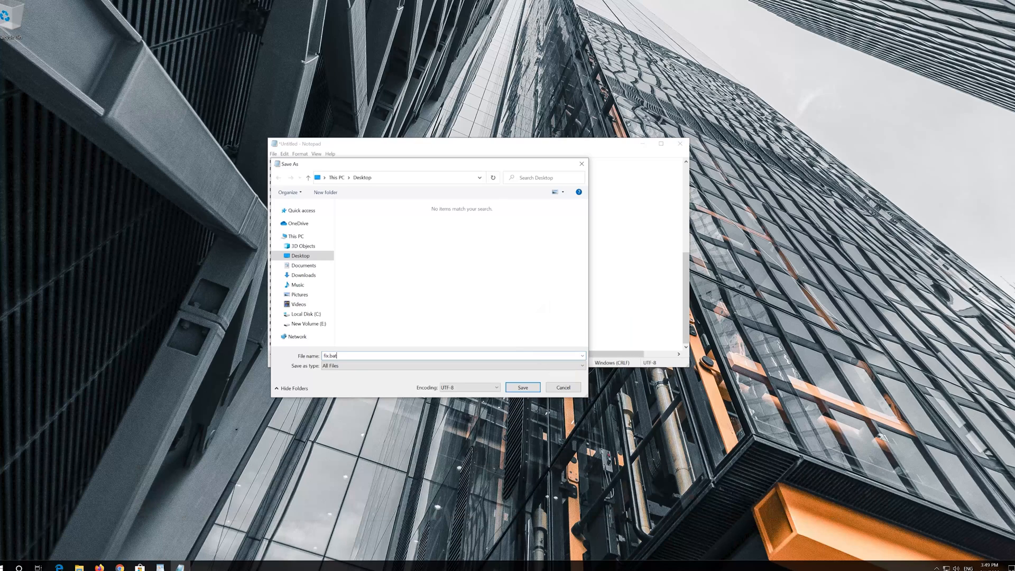
pyautogui.click(526, 390)
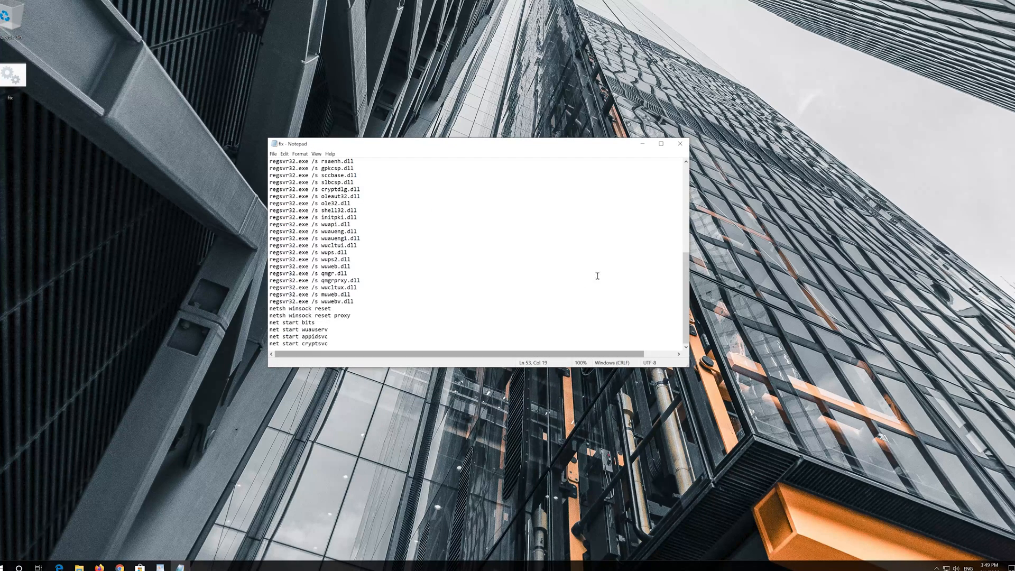
pyautogui.click(679, 144)
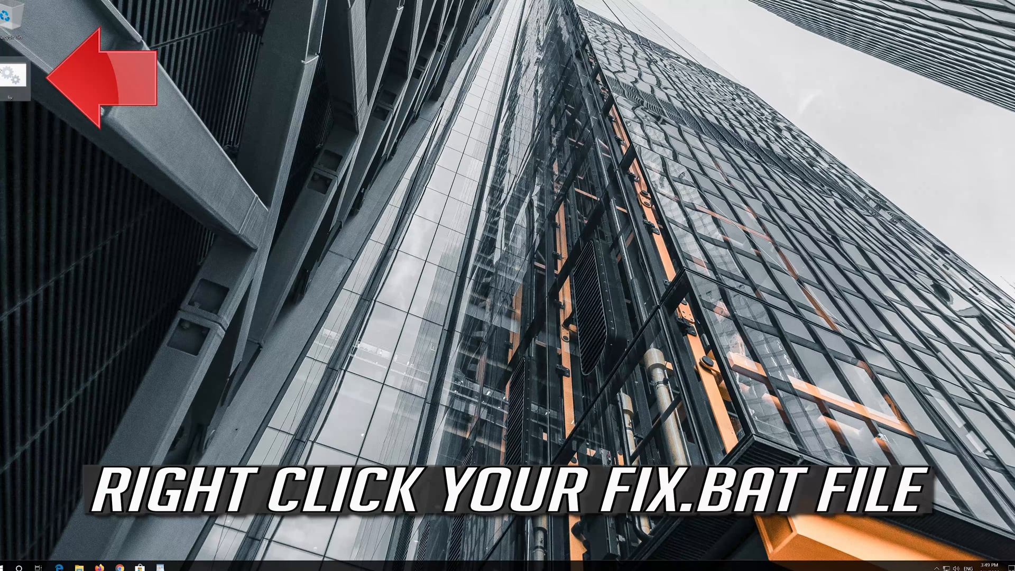
# Step: Run the desktop fix.bat file as administrator, allow its changes, and answer Y to deleting the Downloader folder's files
pyautogui.rightClick(2, 75)
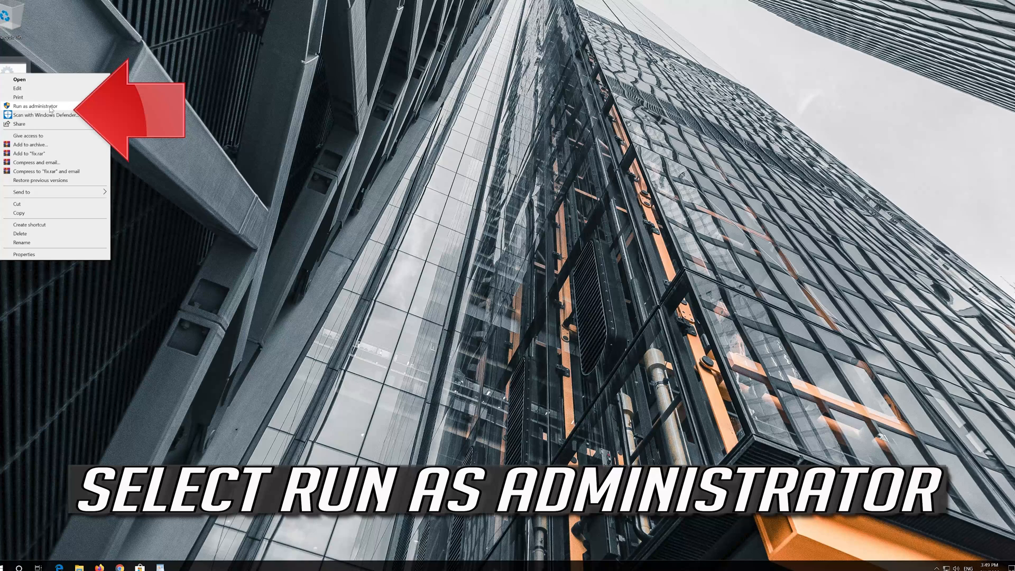
pyautogui.click(51, 110)
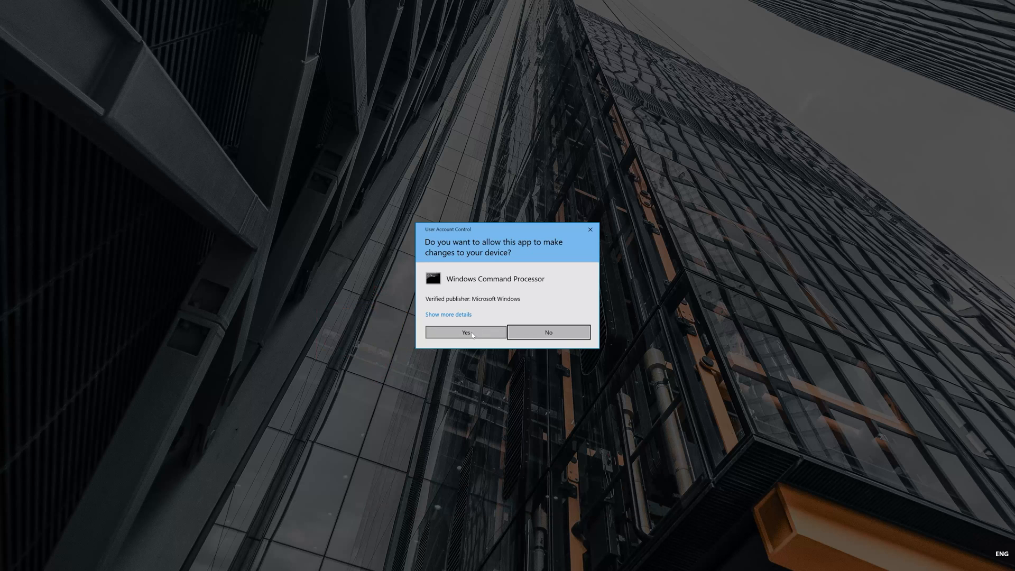
pyautogui.click(472, 334)
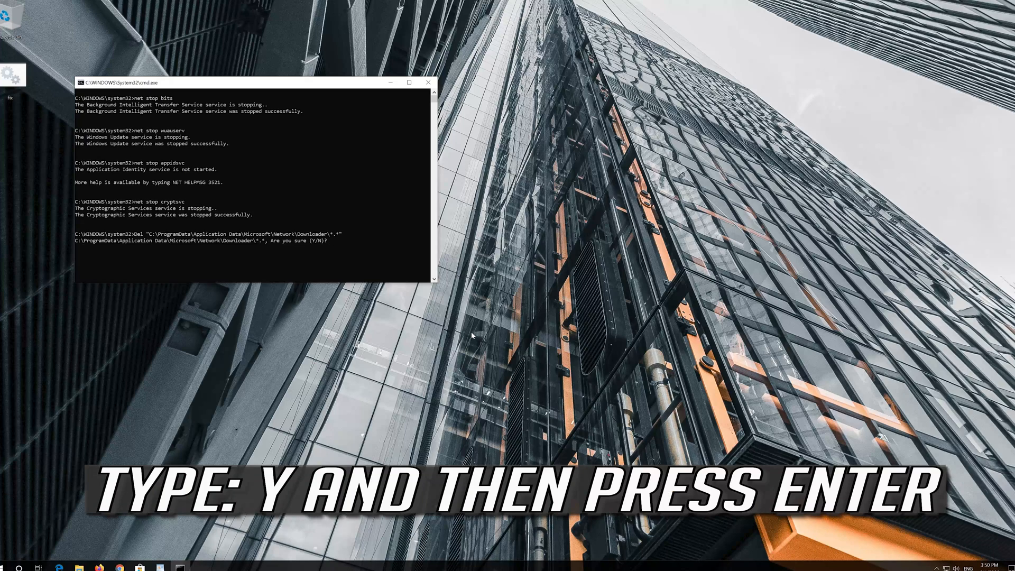
pyautogui.write('Y')
pyautogui.press('Return')
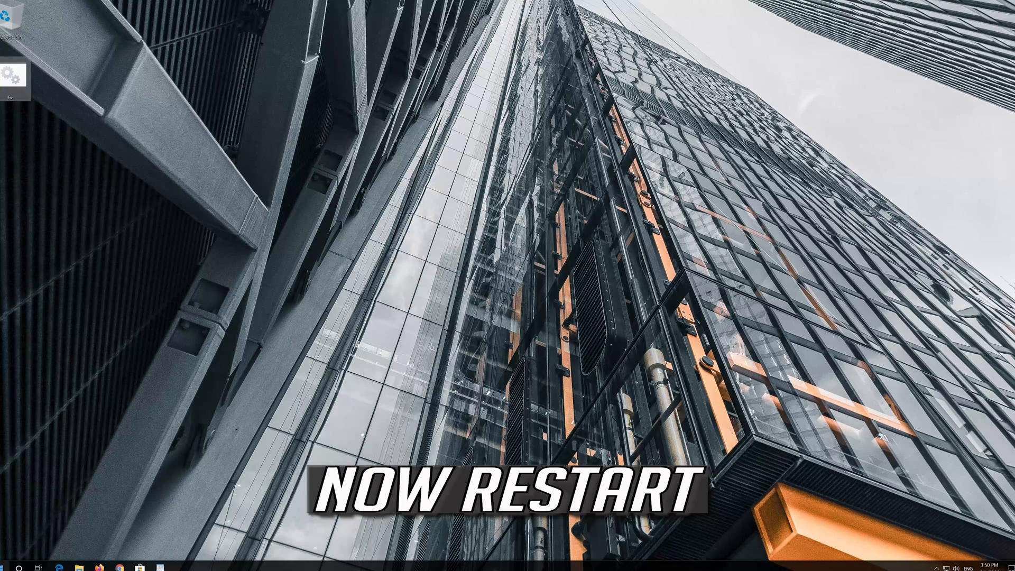
# Step: Restart the computer
pyautogui.click(6, 565)
pyautogui.moveTo(2, 551)
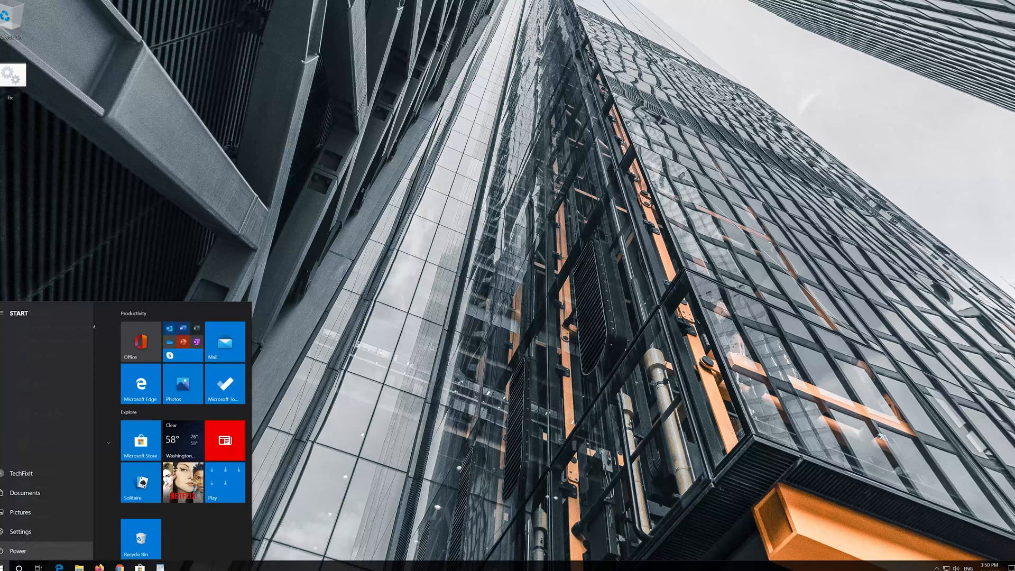
pyautogui.click(8, 549)
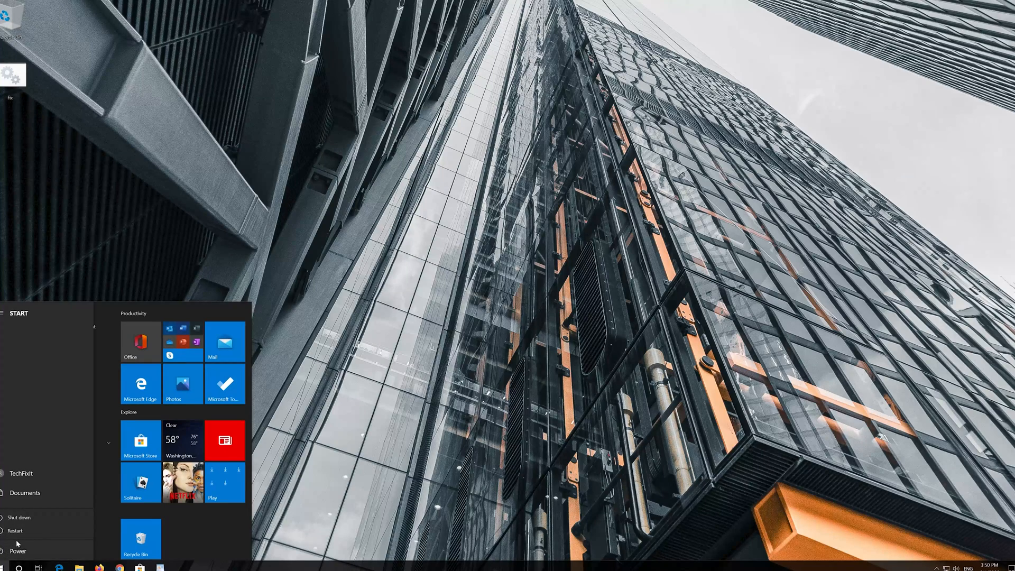
pyautogui.click(21, 531)
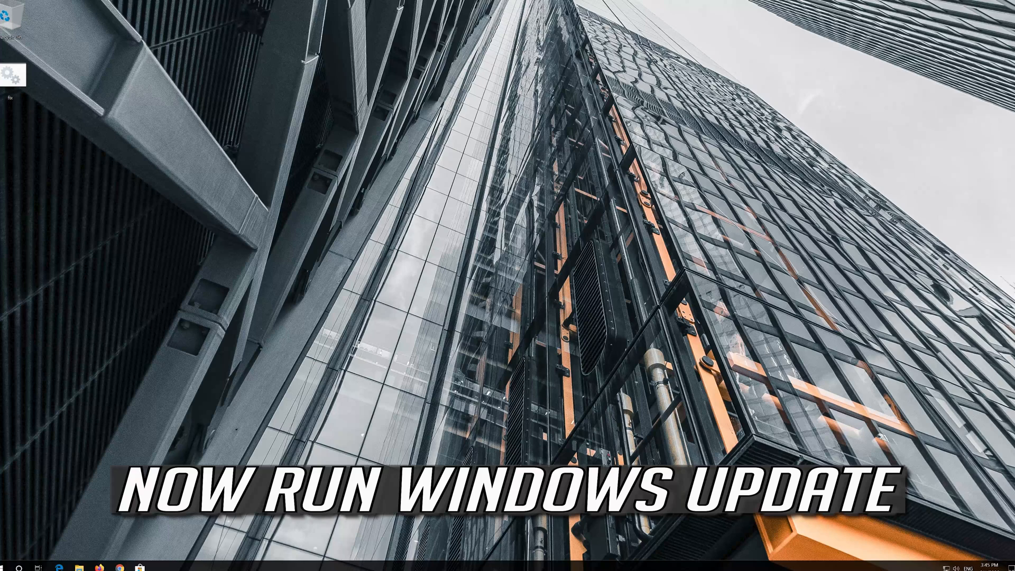
# Step: Open the Update & Security section of Windows Settings to reach Windows Update
pyautogui.click(4, 566)
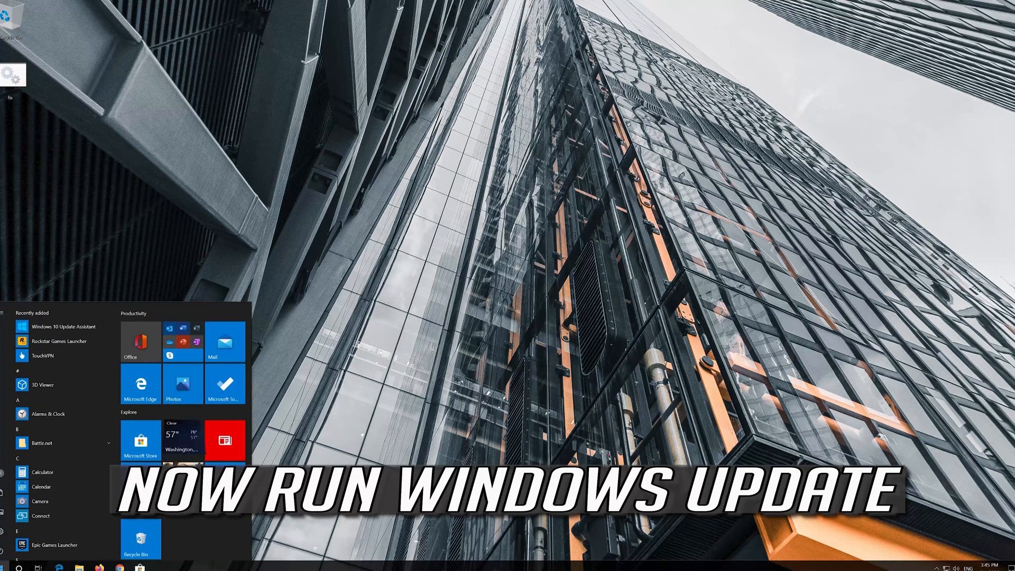
pyautogui.click(5, 531)
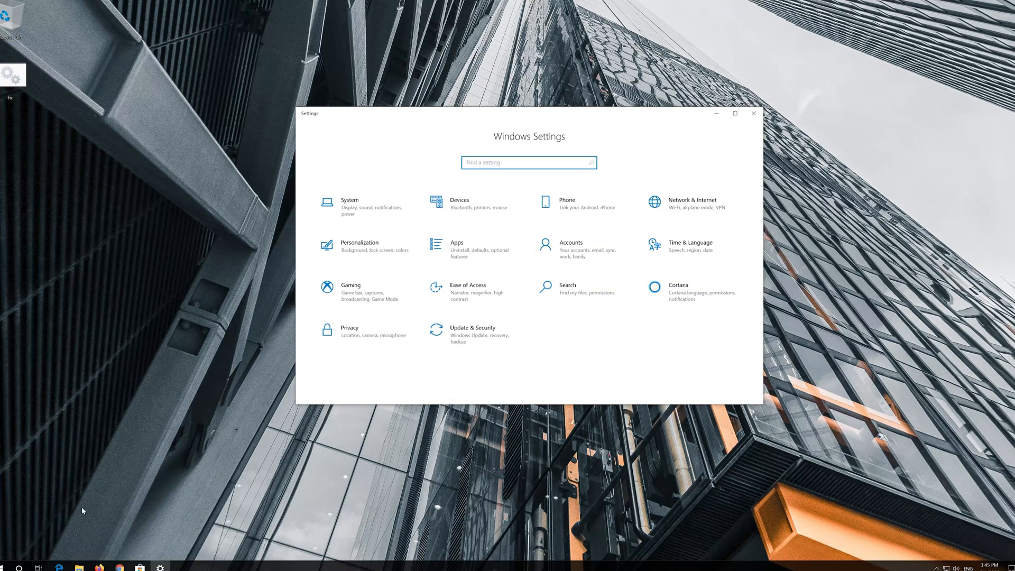
pyautogui.click(451, 341)
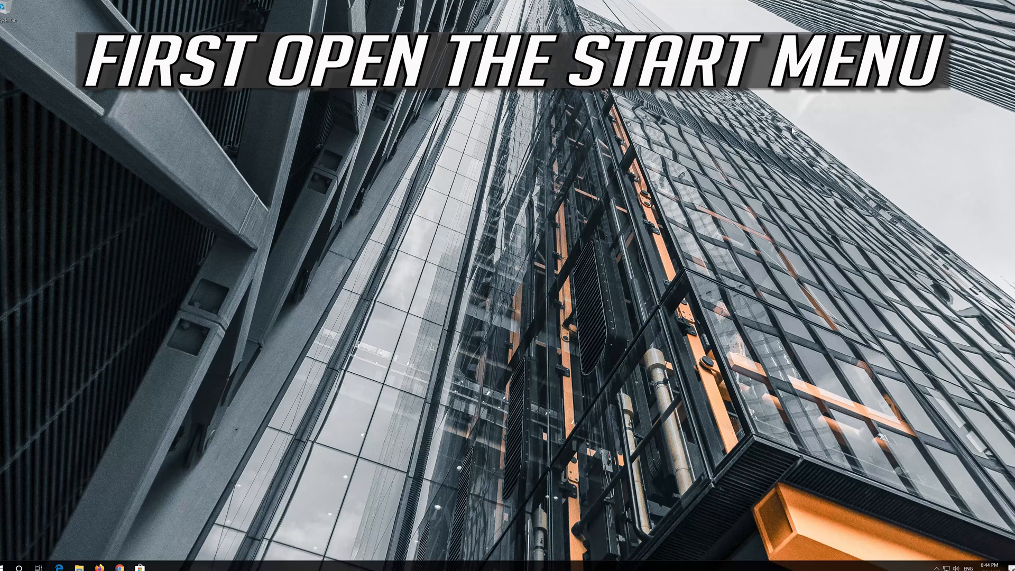
# Step: Open the Troubleshoot page under Update & Security in Windows Settings
pyautogui.press('super')
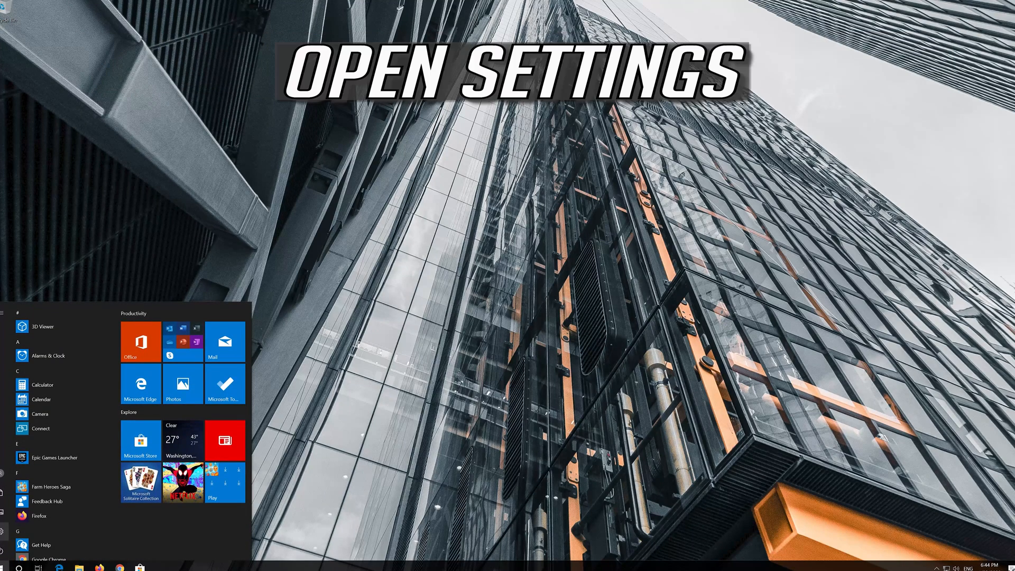
pyautogui.moveTo(4, 531)
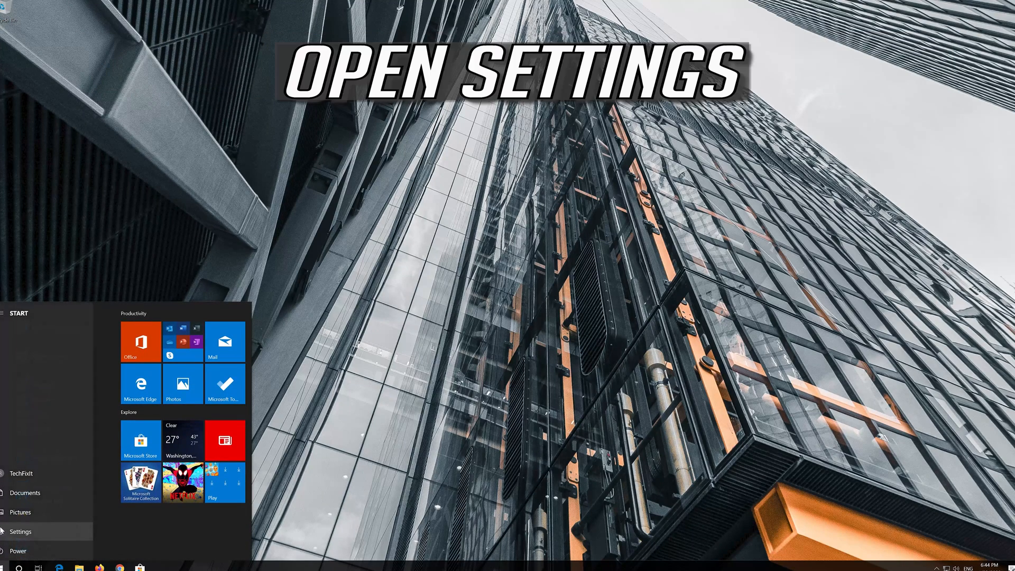
pyautogui.click(28, 531)
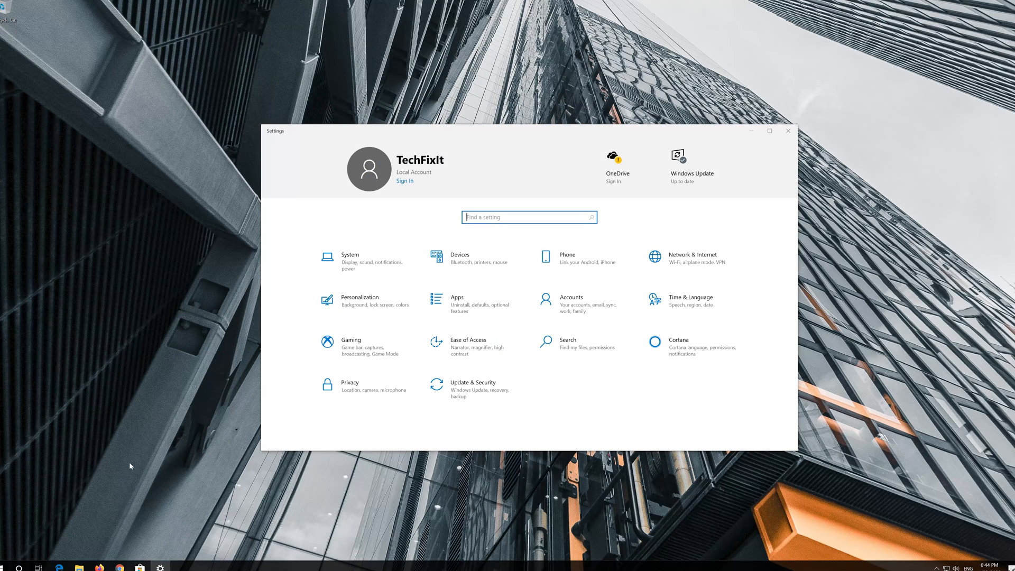
pyautogui.click(495, 390)
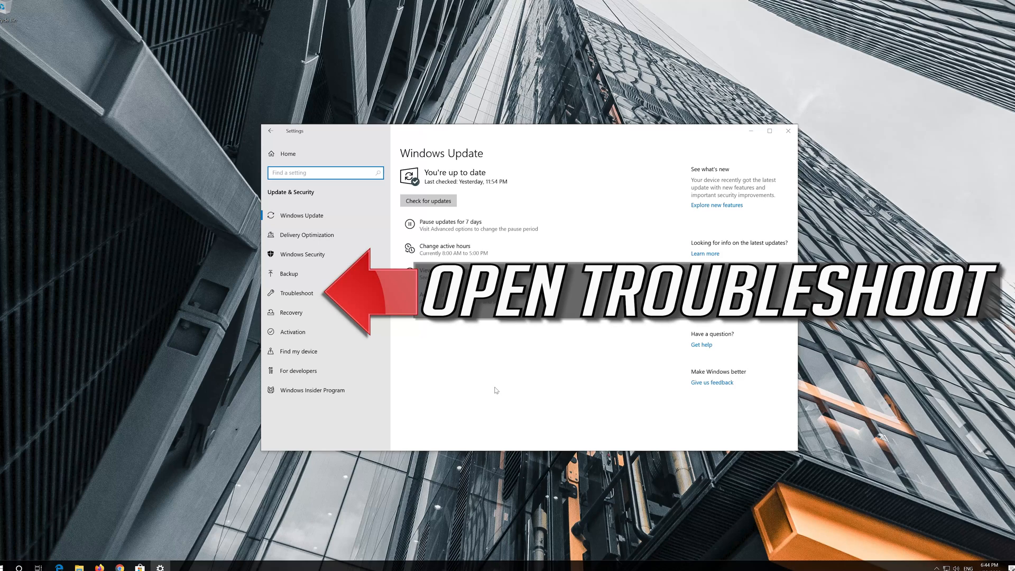
pyautogui.click(311, 295)
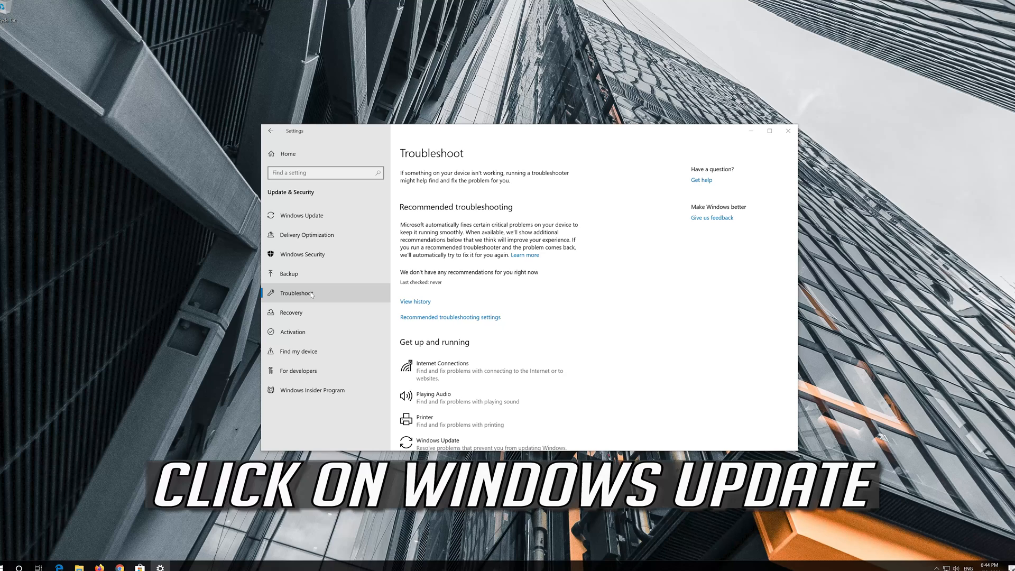
# Step: Run the Windows Update troubleshooter listed under Get up and running
pyautogui.scroll(-1, 480, 321)
pyautogui.scroll(-1, 480, 321)
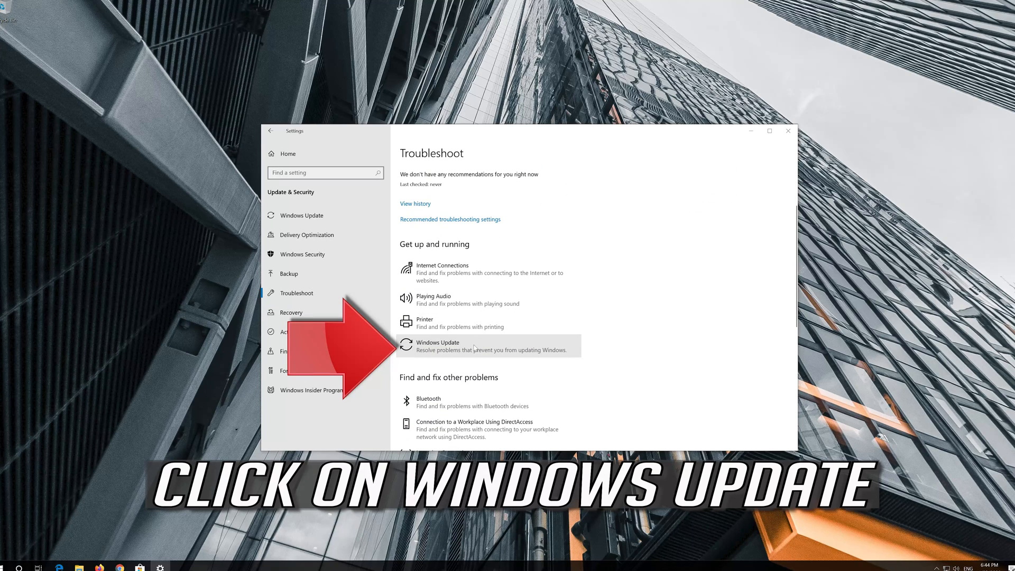
pyautogui.click(444, 351)
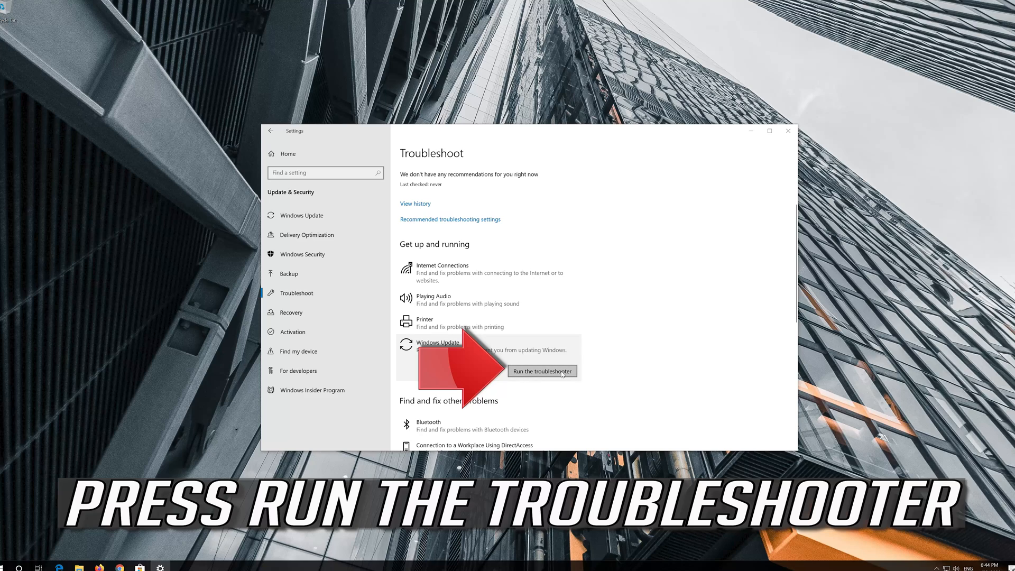
pyautogui.click(529, 373)
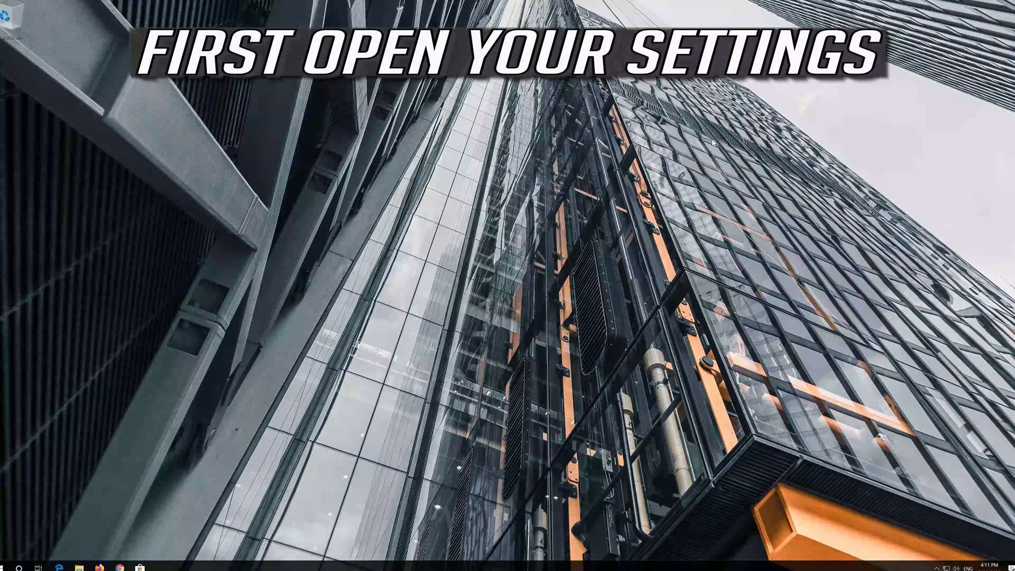
# Step: Open the Recovery page of Update & Security in Windows Settings and restart the PC into Advanced startup
pyautogui.press('super')
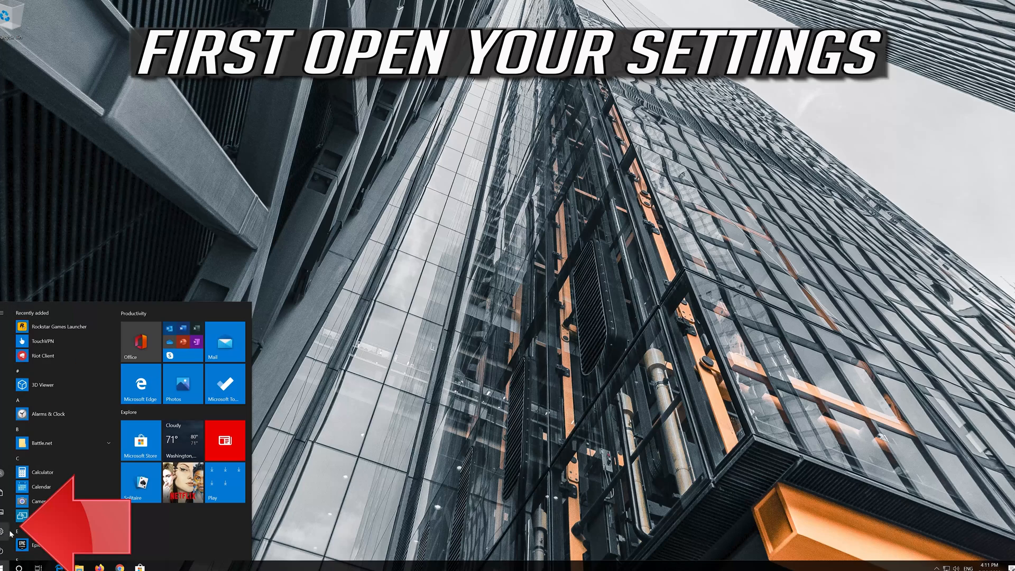
pyautogui.moveTo(5, 535)
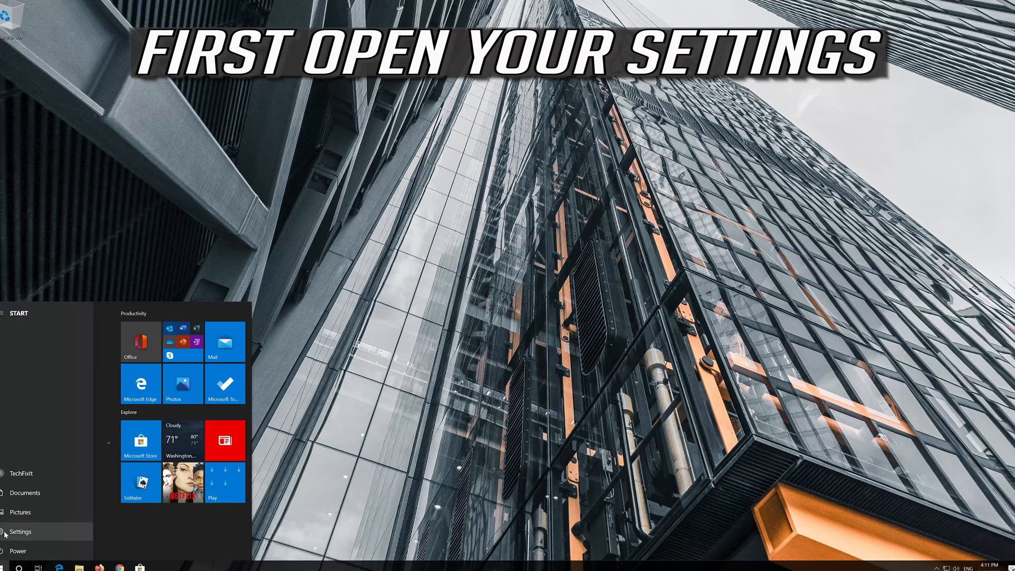
pyautogui.click(6, 533)
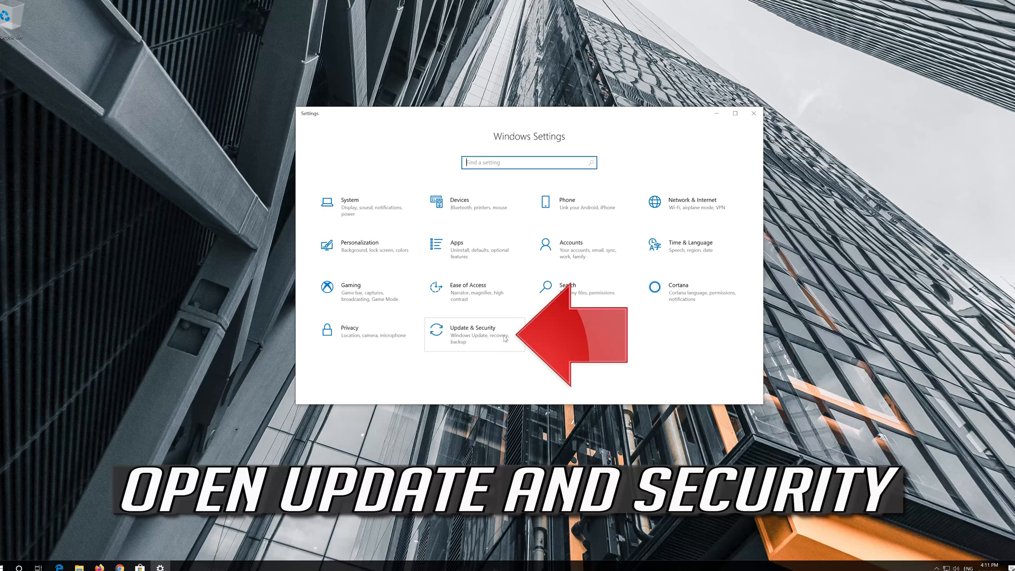
pyautogui.click(483, 338)
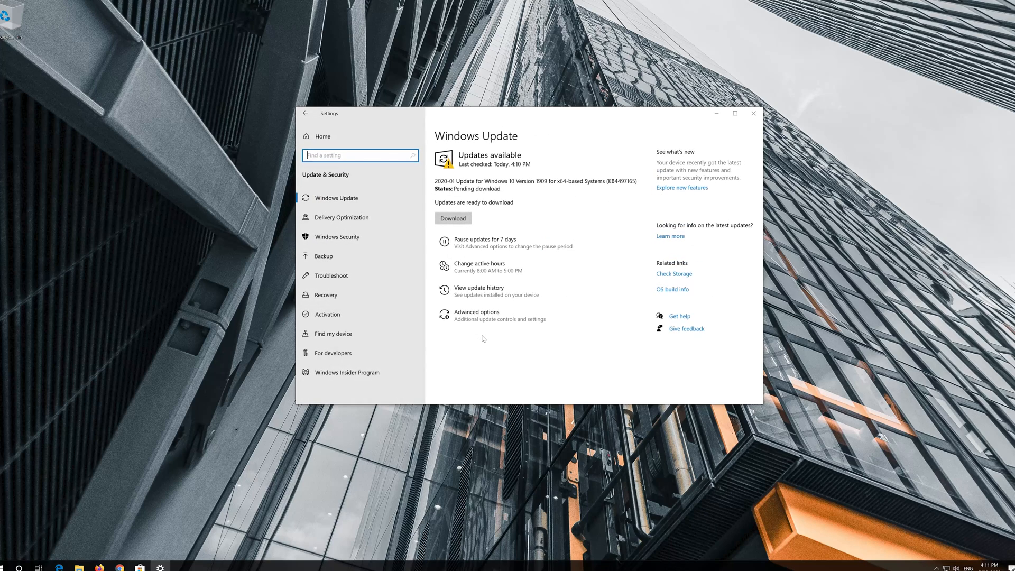
pyautogui.click(338, 301)
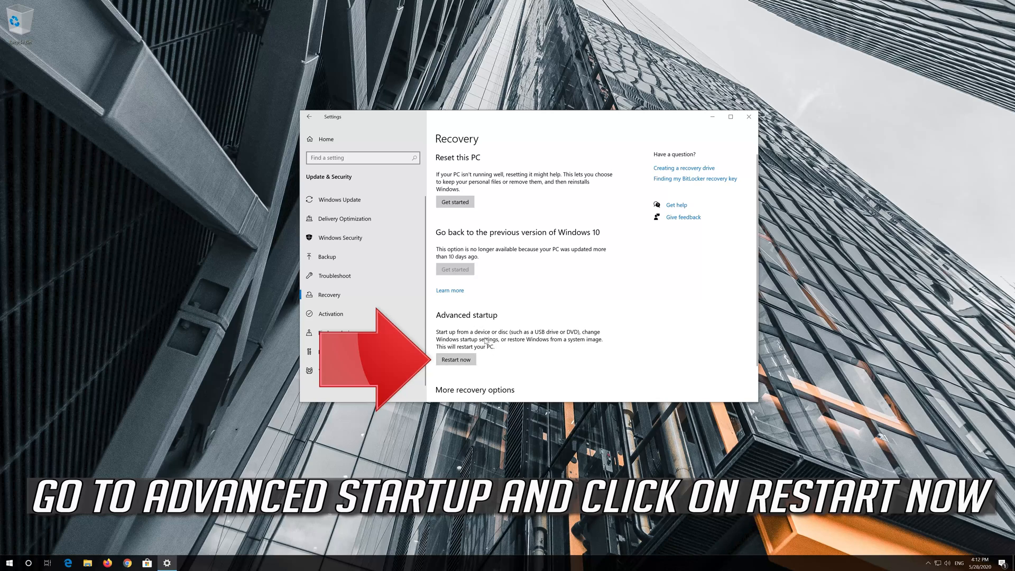
pyautogui.click(445, 364)
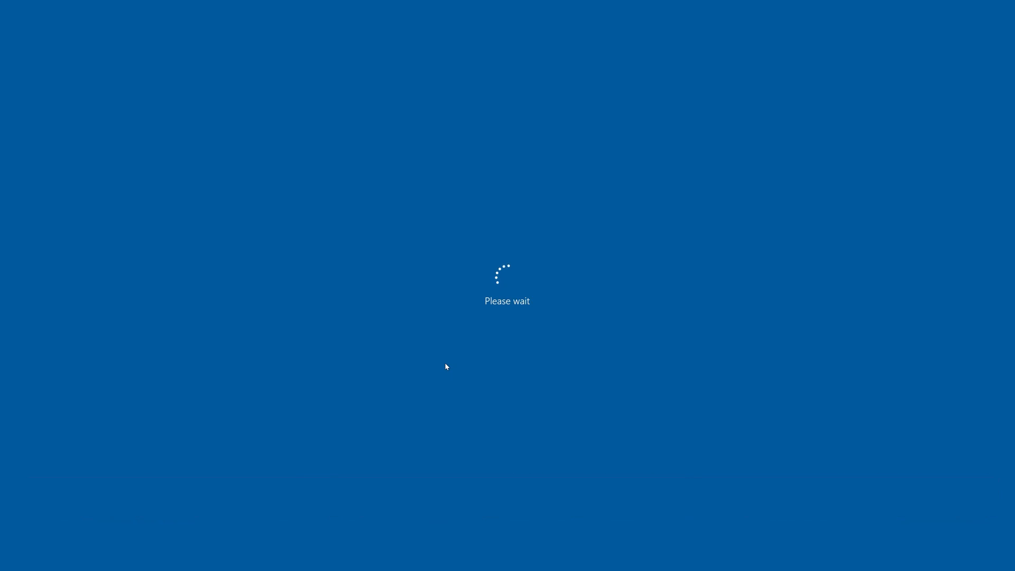